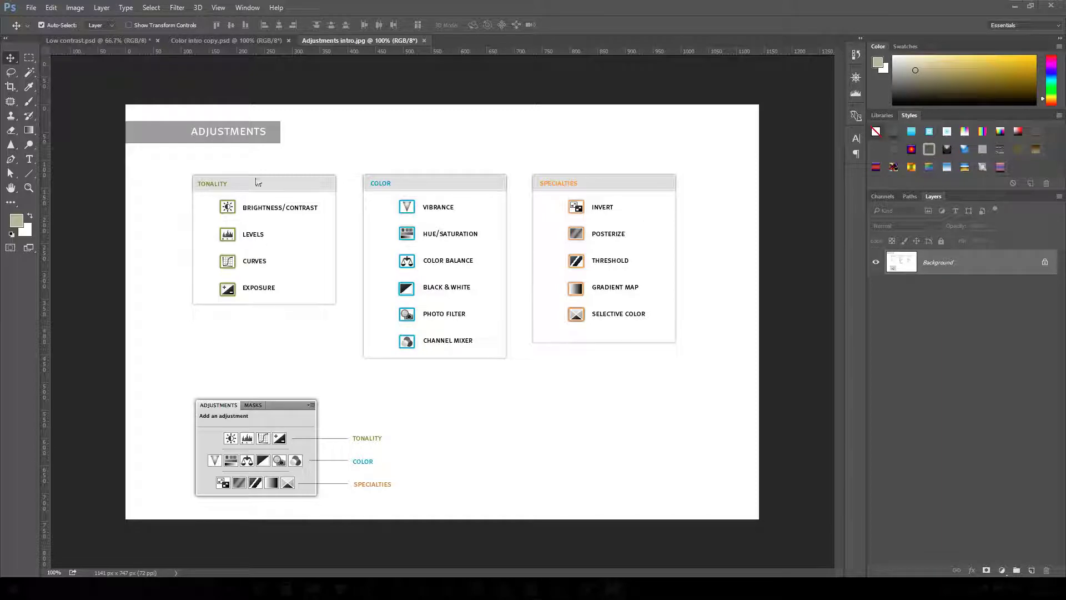
# Step: Switch to the Low contrast.psd image and open a Curves adjustment for it
pyautogui.hotkey('ctrl', 'Tab')
pyautogui.click(75, 11)
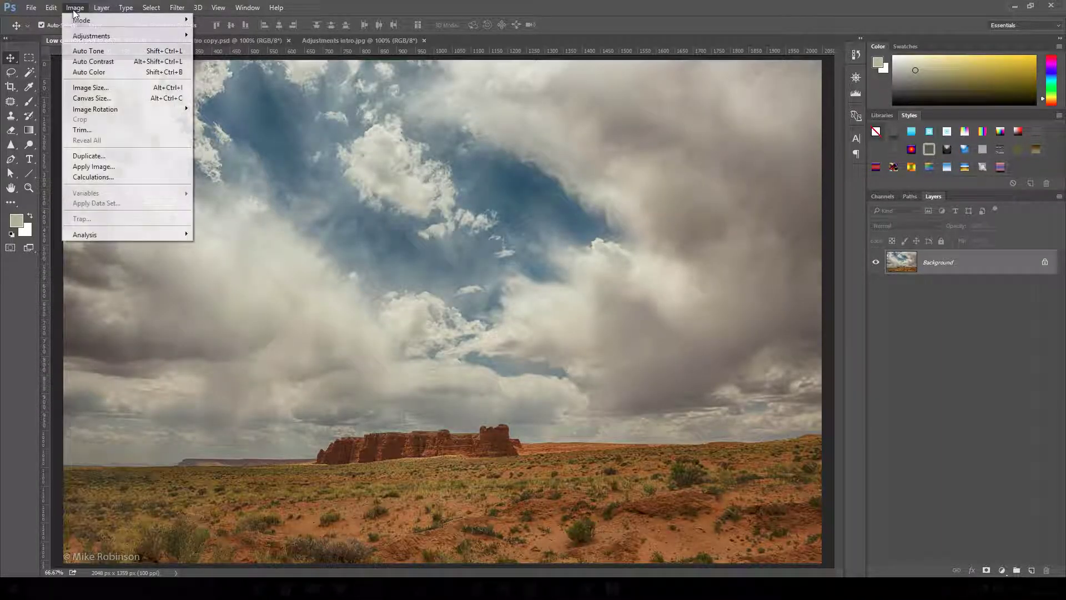
pyautogui.moveTo(90, 39)
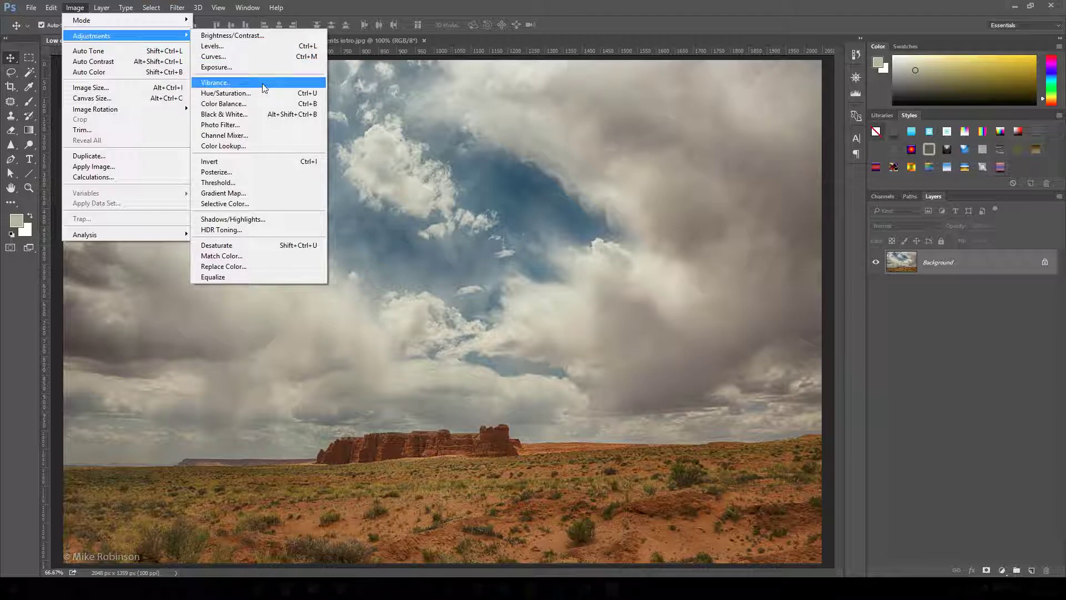
pyautogui.click(286, 57)
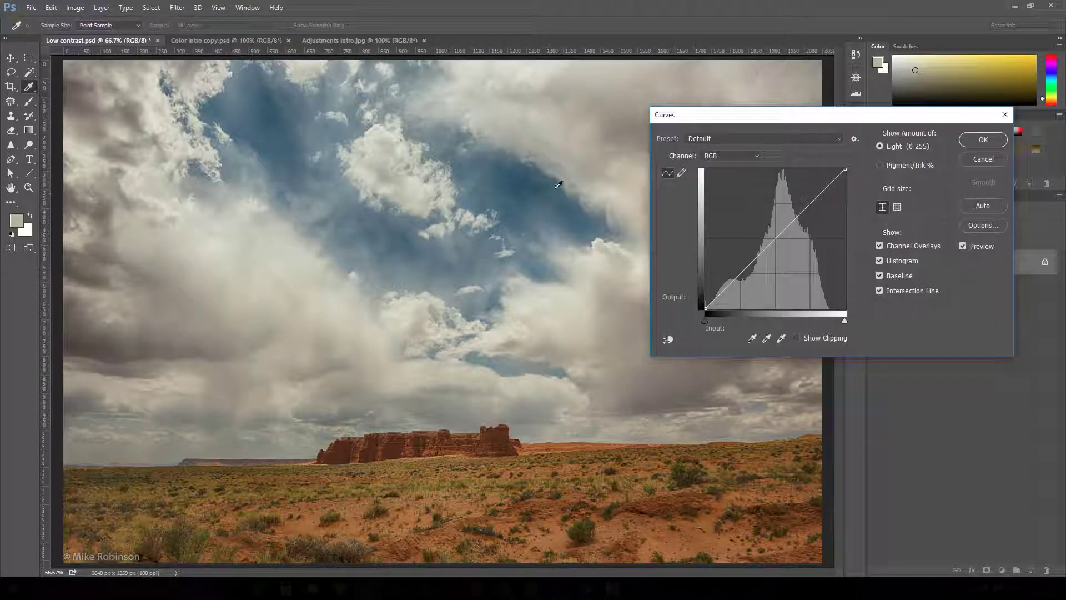
pyautogui.moveTo(703, 122); pyautogui.dragTo(447, 119)
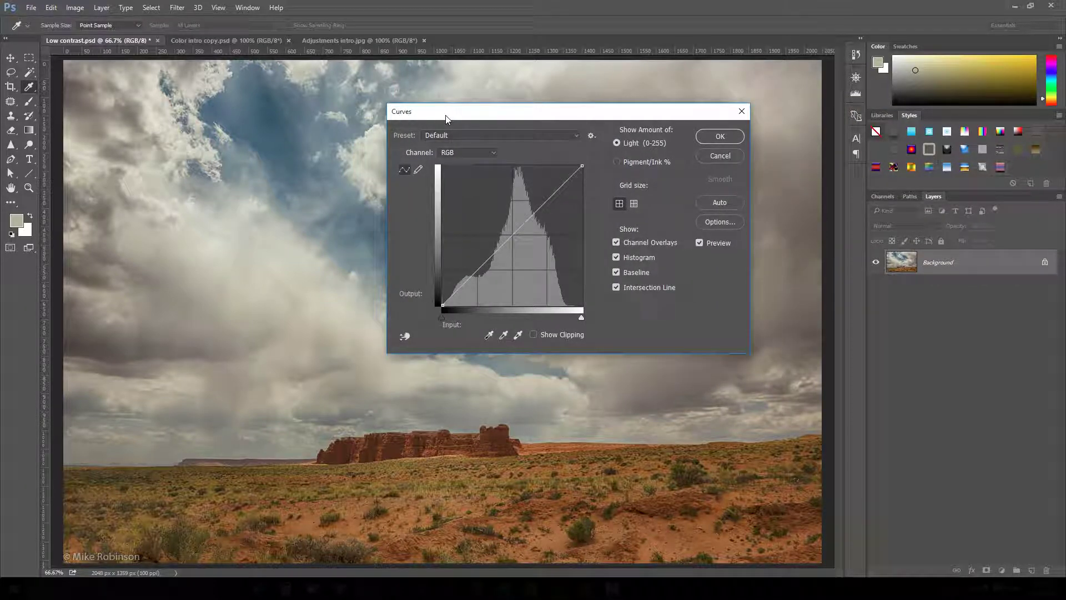
pyautogui.moveTo(548, 112); pyautogui.dragTo(607, 86)
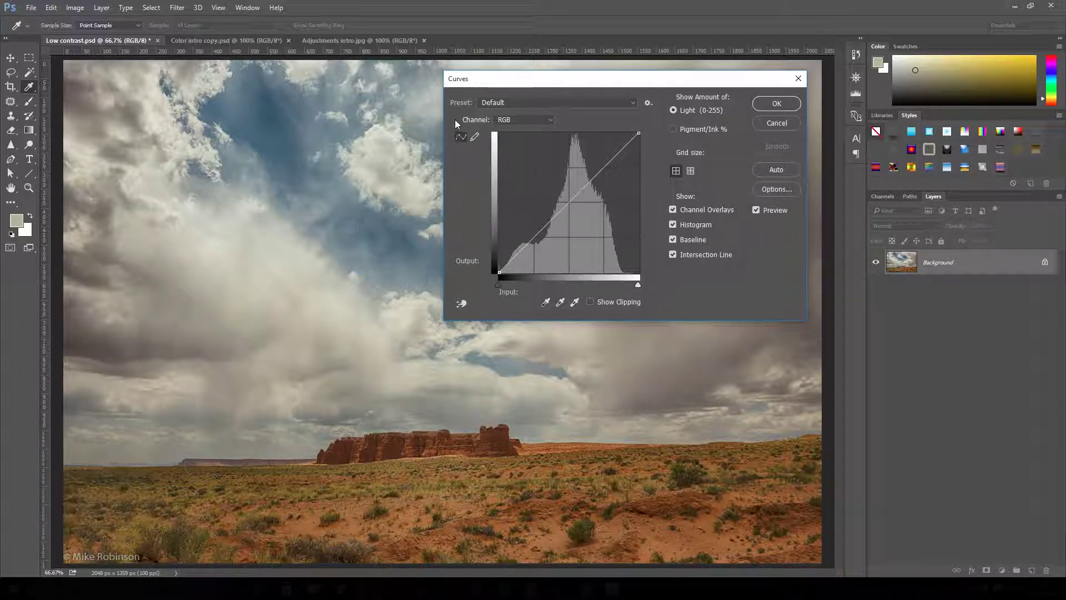
# Step: Look over the channel choices and test the black and white point sliders at the ends of the tonal range
pyautogui.click(519, 119)
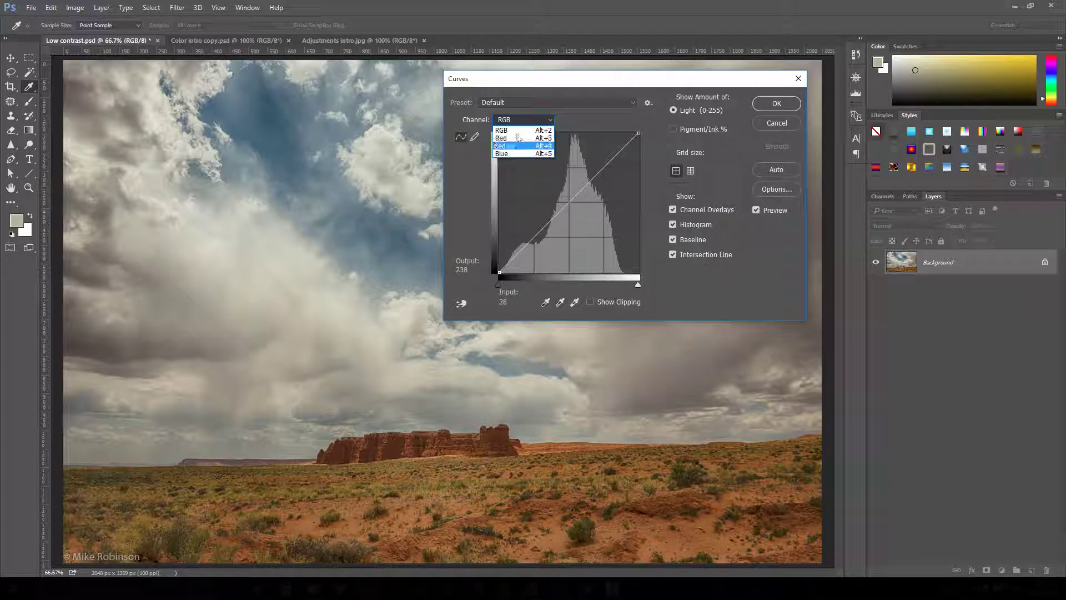
pyautogui.click(573, 123)
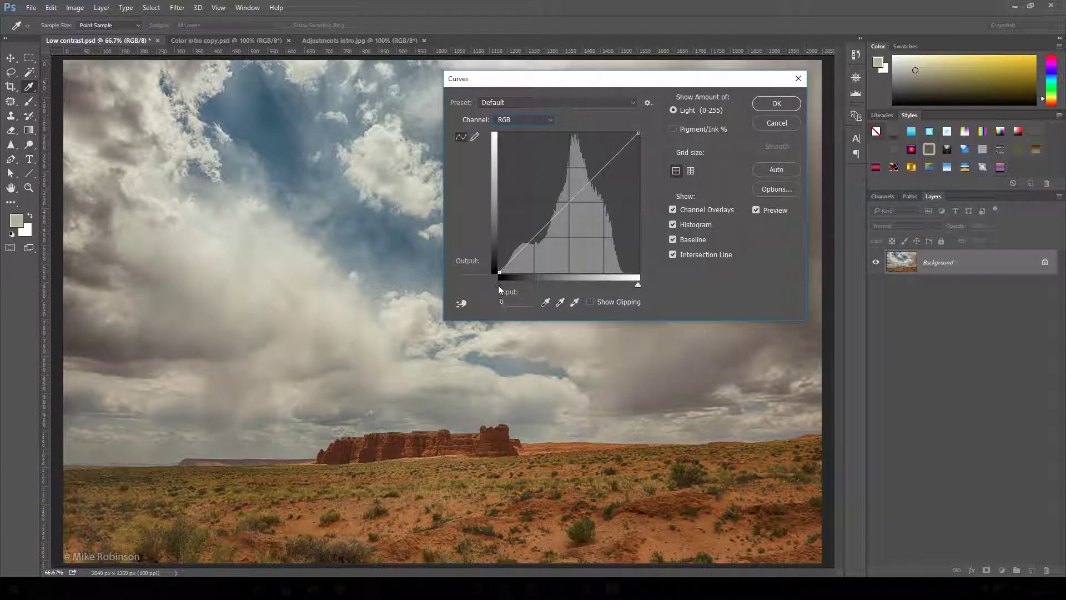
pyautogui.moveTo(498, 284)
pyautogui.mouseDown()
pyautogui.moveTo(530, 287)
pyautogui.moveTo(485, 284)
pyautogui.mouseUp()
pyautogui.moveTo(638, 284)
pyautogui.mouseDown()
pyautogui.moveTo(593, 285)
pyautogui.moveTo(648, 289)
pyautogui.mouseUp()
# Step: Switch the Histogram, Channel Overlays, Baseline and Intersection Line displays of the curve graph off and back on
pyautogui.click(675, 223)
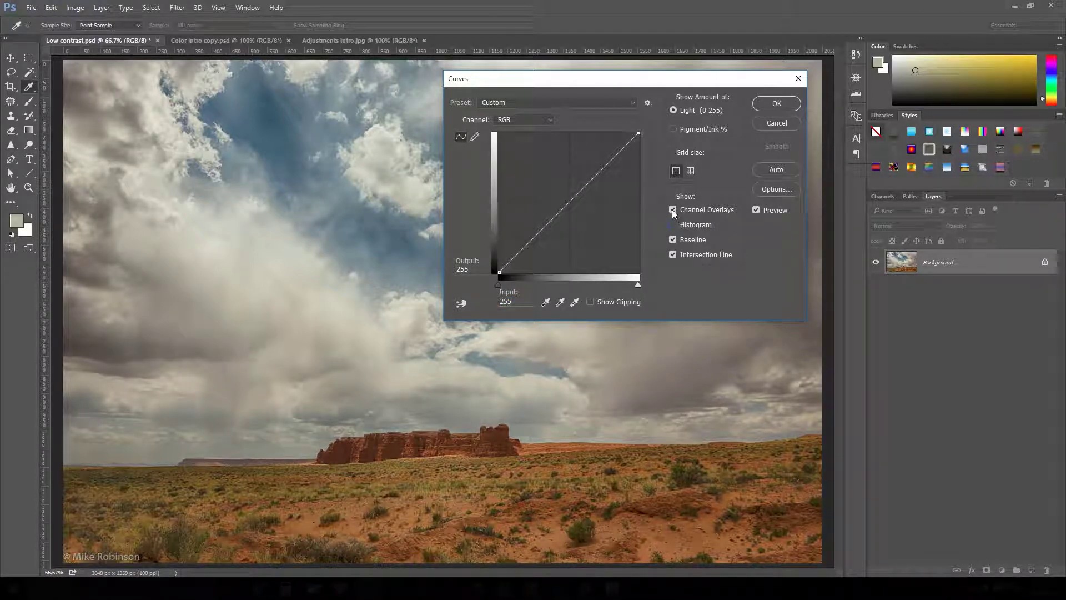
pyautogui.click(672, 210)
pyautogui.click(672, 209)
pyautogui.click(673, 239)
pyautogui.click(673, 254)
pyautogui.click(673, 254)
pyautogui.click(674, 240)
pyautogui.click(673, 223)
# Step: Try the finer grid and the Pigment/Ink % display, returning to the quarter grid and Light (0-255)
pyautogui.click(690, 172)
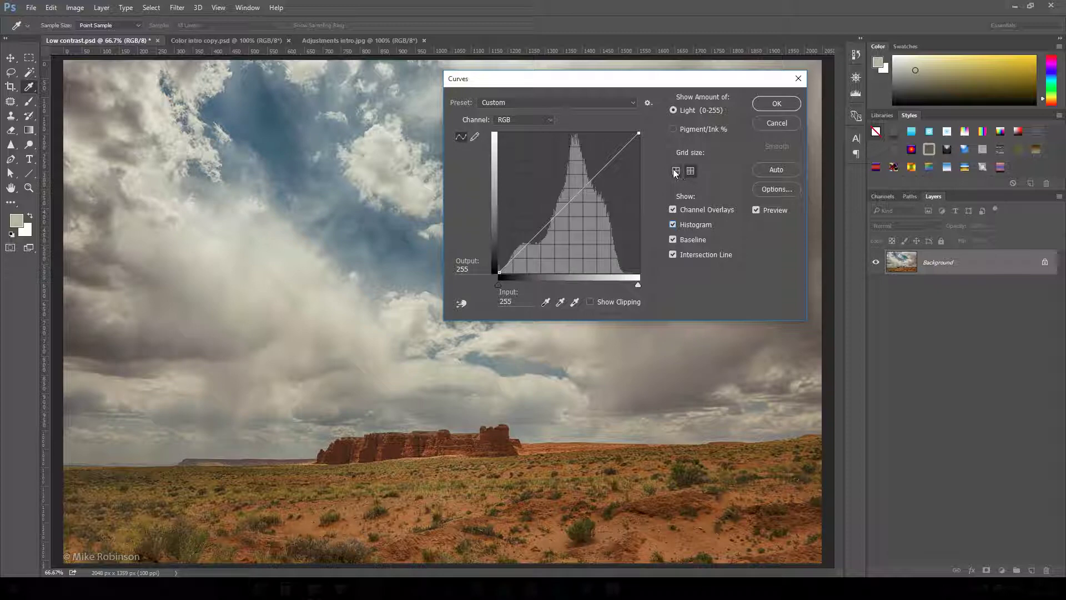
pyautogui.click(676, 171)
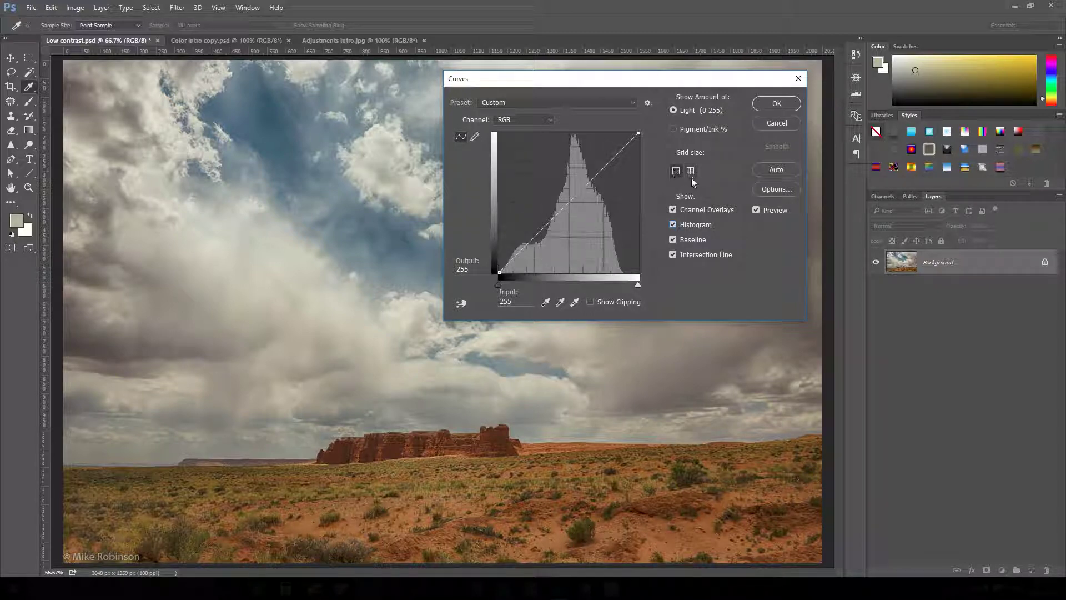
pyautogui.click(685, 130)
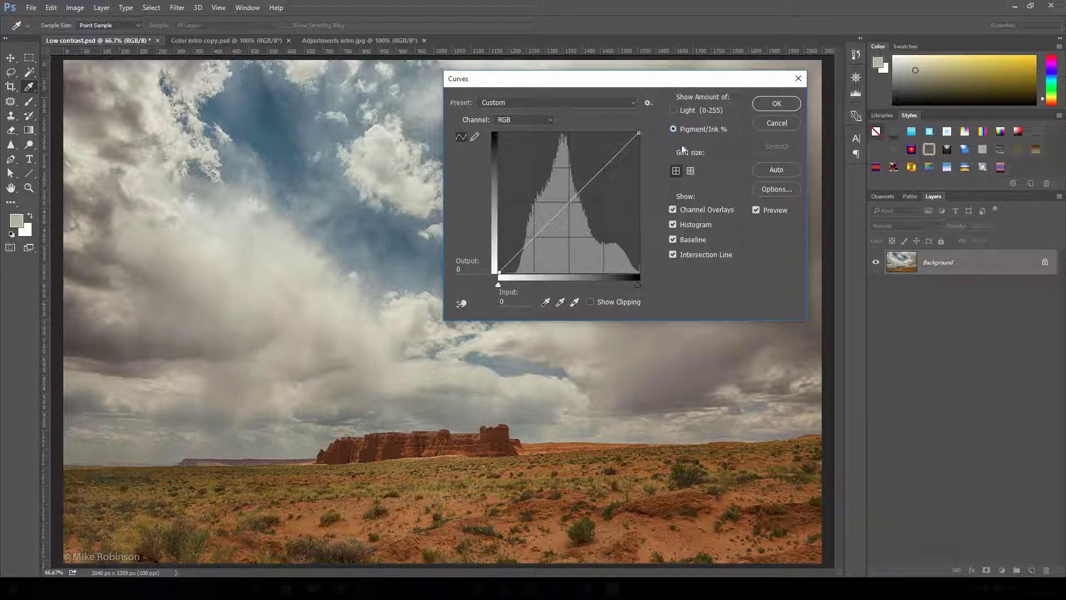
pyautogui.click(684, 112)
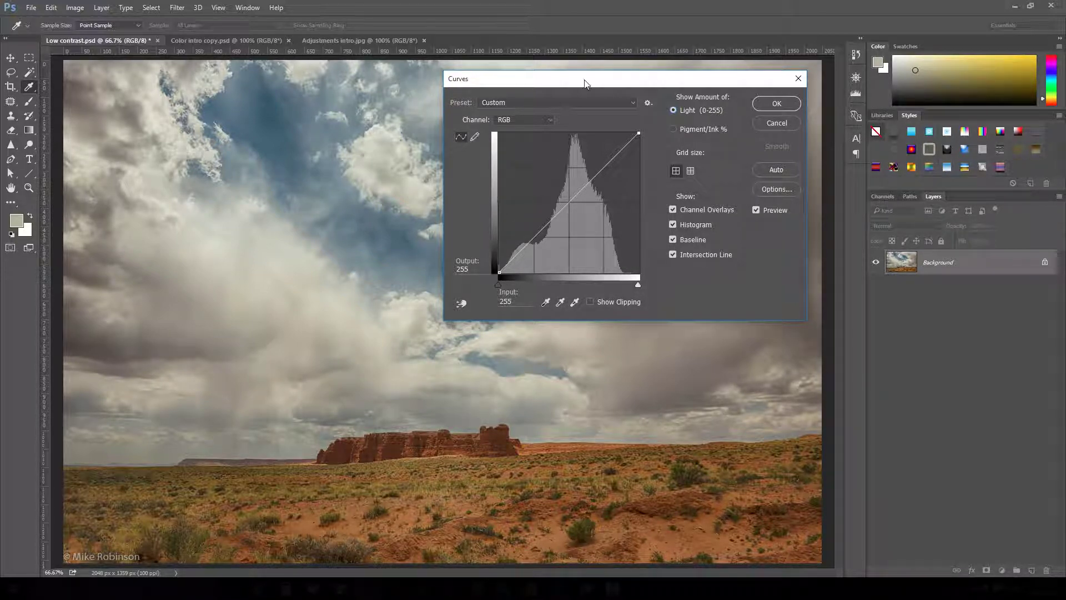
# Step: Try brightening the image by raising a curve point to input 101, output 137, and undo it
pyautogui.moveTo(584, 83)
pyautogui.mouseDown()
pyautogui.moveTo(553, 294)
pyautogui.moveTo(631, 90)
pyautogui.moveTo(591, 83)
pyautogui.mouseUp()
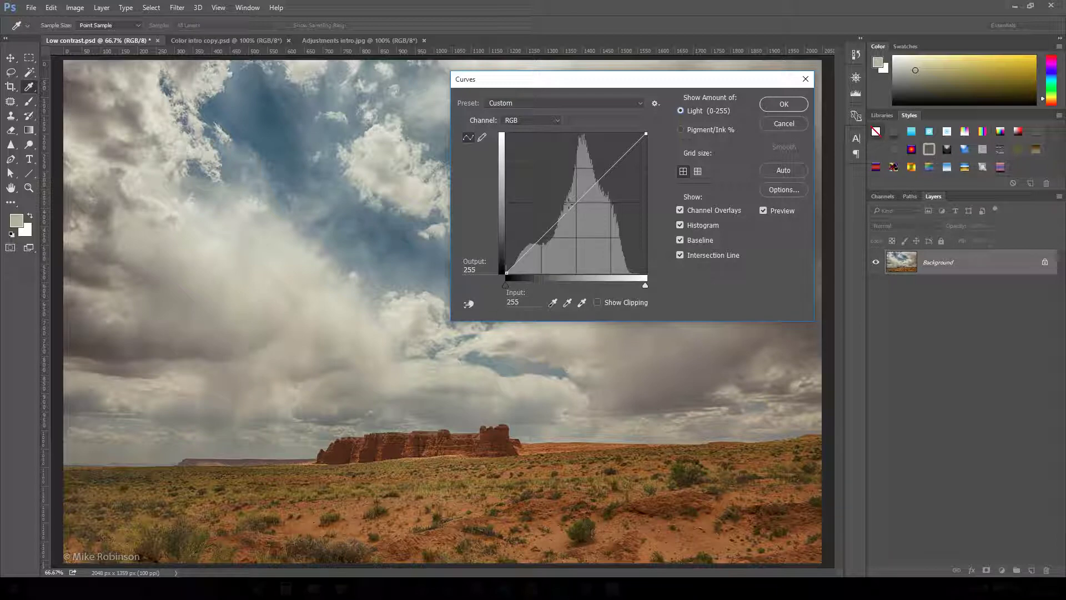
pyautogui.moveTo(563, 216); pyautogui.dragTo(561, 197)
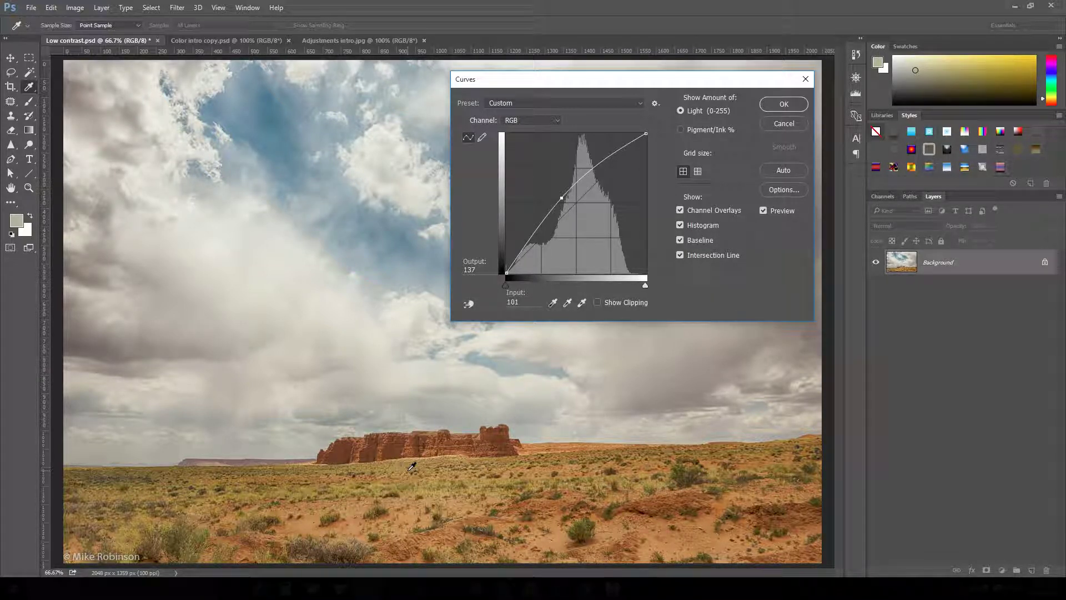
pyautogui.hotkey('ctrl', 'z')
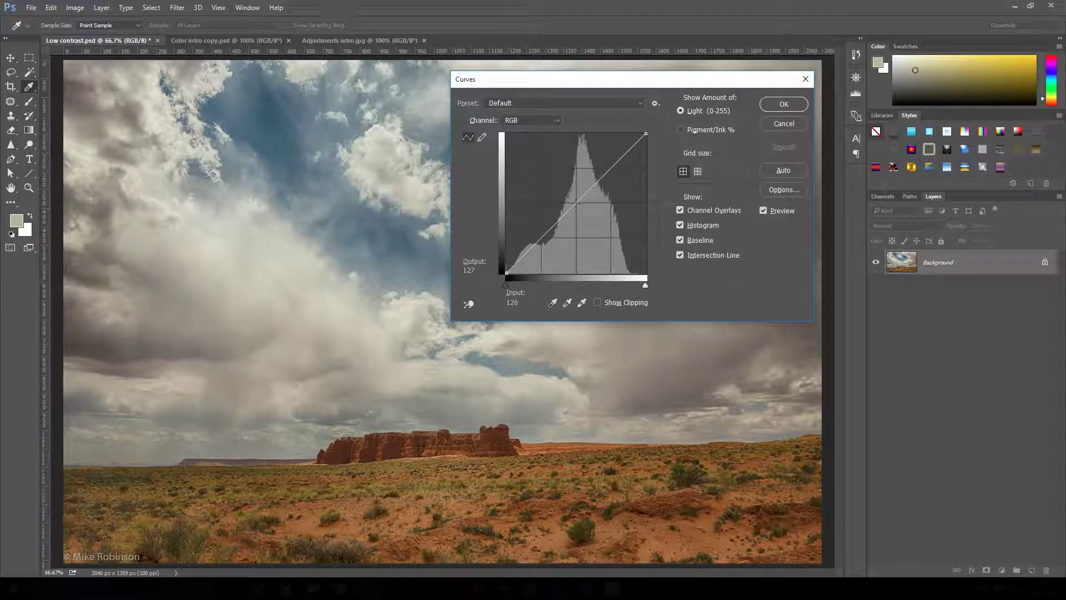
# Step: Try anchoring the curve with midtone, highlight and shadow points along the quarter grid lines, and reset the curve
pyautogui.click(576, 203)
pyautogui.moveTo(576, 203)
pyautogui.mouseDown()
pyautogui.moveTo(561, 188)
pyautogui.moveTo(590, 223)
pyautogui.moveTo(579, 205)
pyautogui.mouseUp()
pyautogui.moveTo(608, 86); pyautogui.dragTo(692, 143)
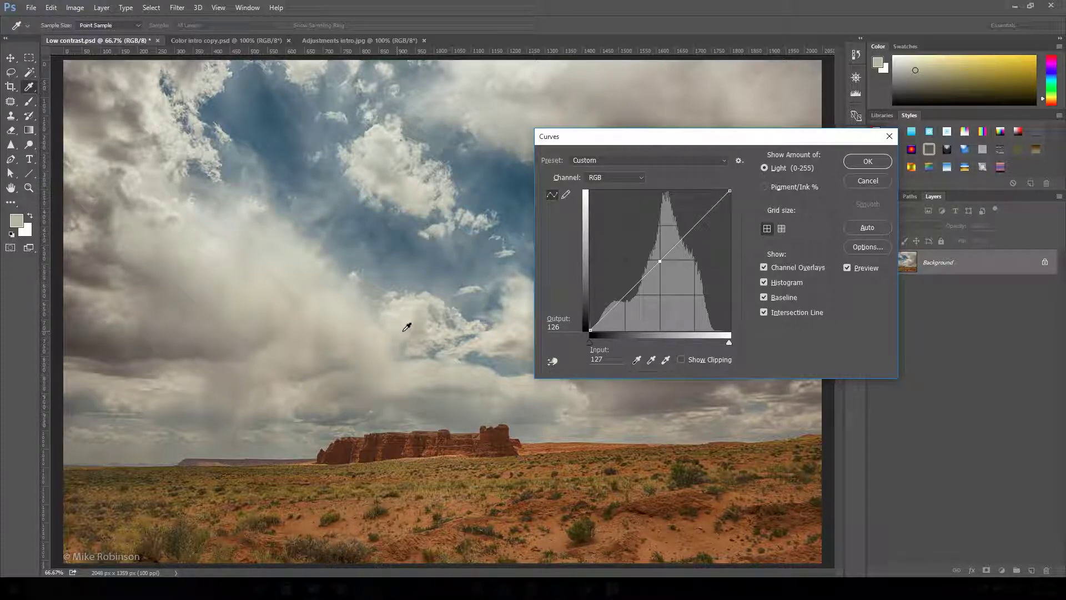
pyautogui.moveTo(679, 136); pyautogui.dragTo(606, 101)
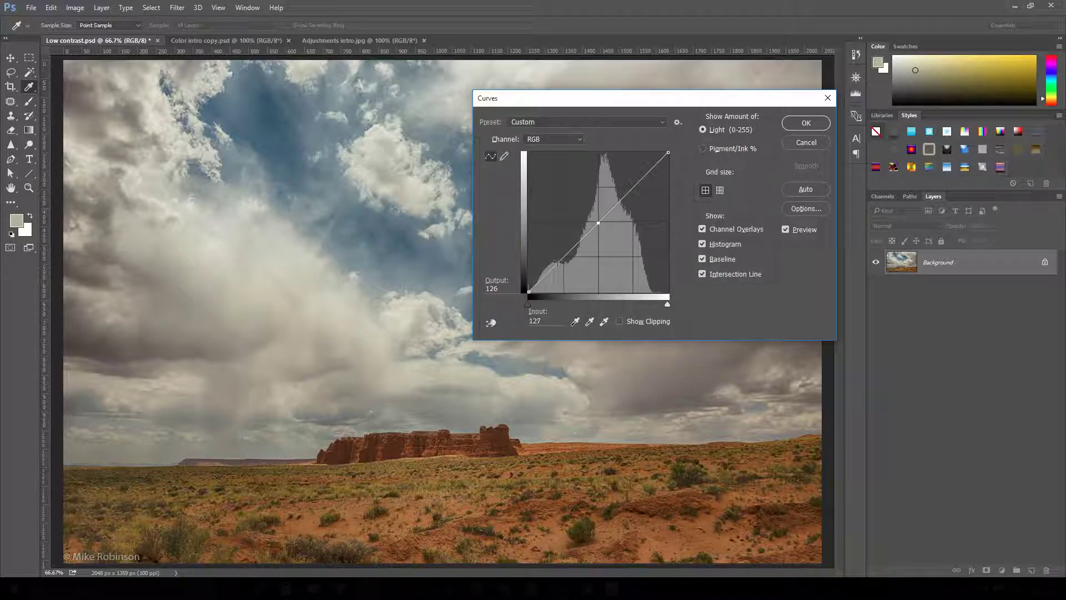
pyautogui.moveTo(598, 222)
pyautogui.mouseDown()
pyautogui.moveTo(571, 270)
pyautogui.moveTo(609, 238)
pyautogui.moveTo(623, 169)
pyautogui.moveTo(599, 222)
pyautogui.mouseUp()
pyautogui.click(633, 185)
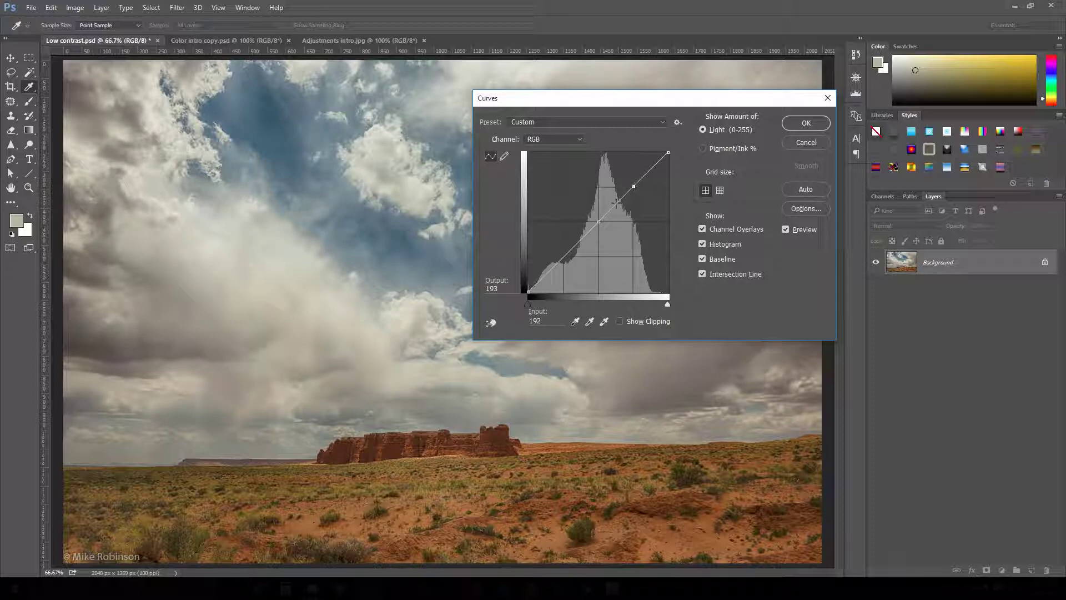
pyautogui.click(564, 258)
pyautogui.keyDown('alt'); pyautogui.click(806, 142); pyautogui.keyUp('alt')
# Step: Sample the cloud and ground tones and place highlight, midtone and shadow points on the RGB curve, with the midtone at input 130, output 126
pyautogui.moveTo(618, 99); pyautogui.dragTo(727, 159)
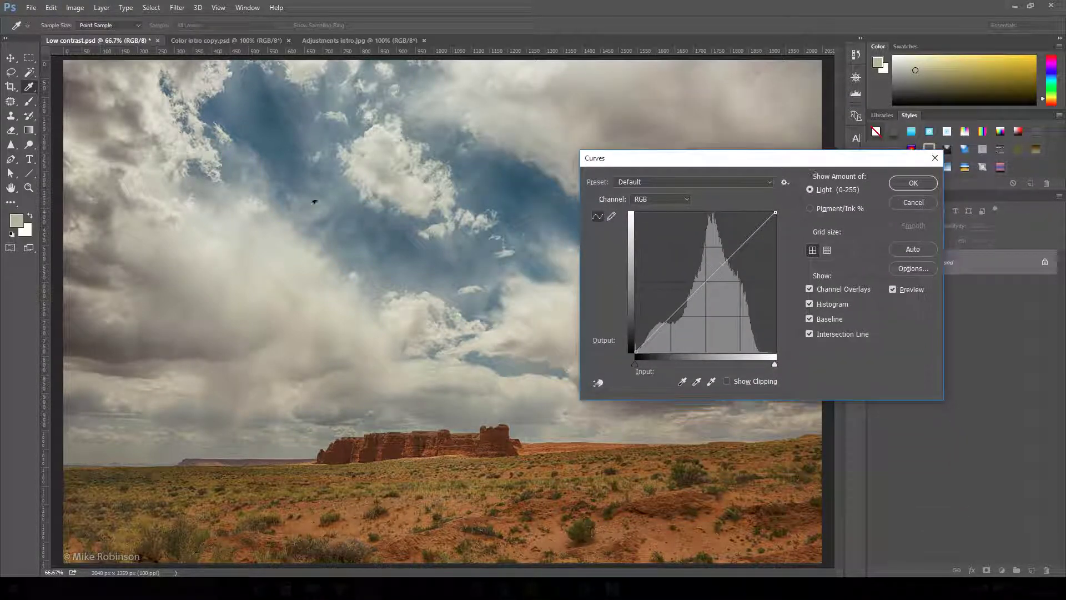
pyautogui.click(222, 262)
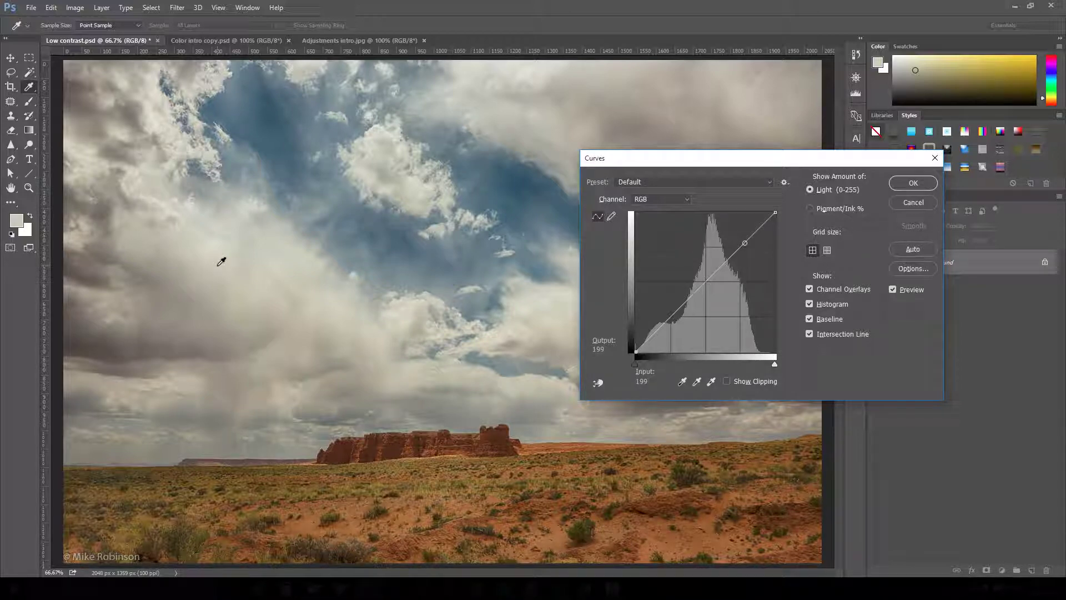
pyautogui.moveTo(232, 262)
pyautogui.mouseDown()
pyautogui.moveTo(250, 257)
pyautogui.moveTo(248, 274)
pyautogui.moveTo(246, 260)
pyautogui.moveTo(259, 274)
pyautogui.moveTo(250, 257)
pyautogui.moveTo(261, 252)
pyautogui.moveTo(251, 259)
pyautogui.mouseUp()
pyautogui.keyDown('ctrl'); pyautogui.click(250, 259); pyautogui.keyUp('ctrl')
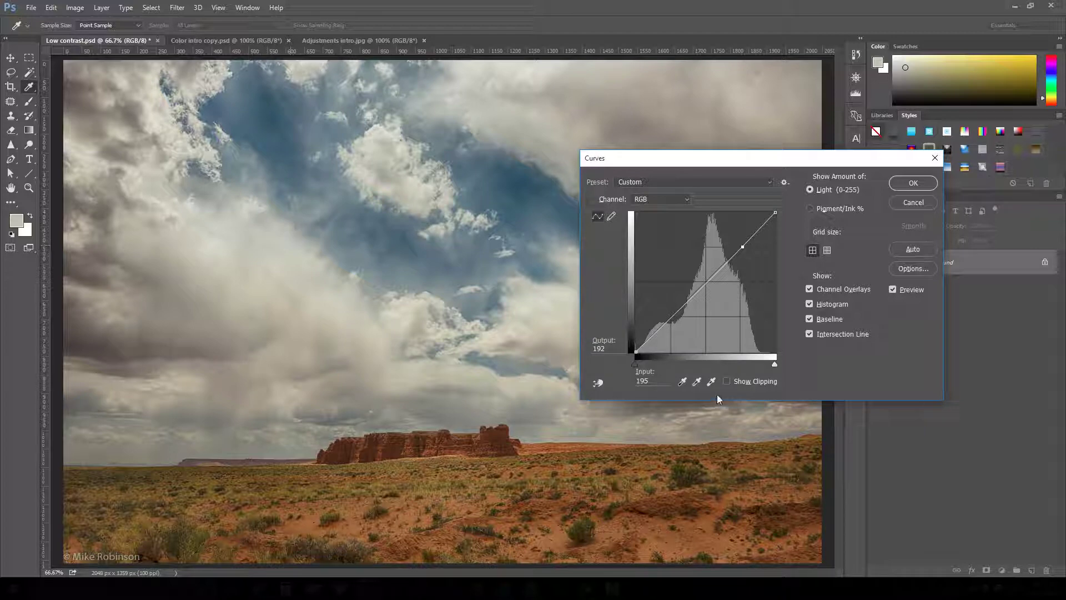
pyautogui.click(485, 492)
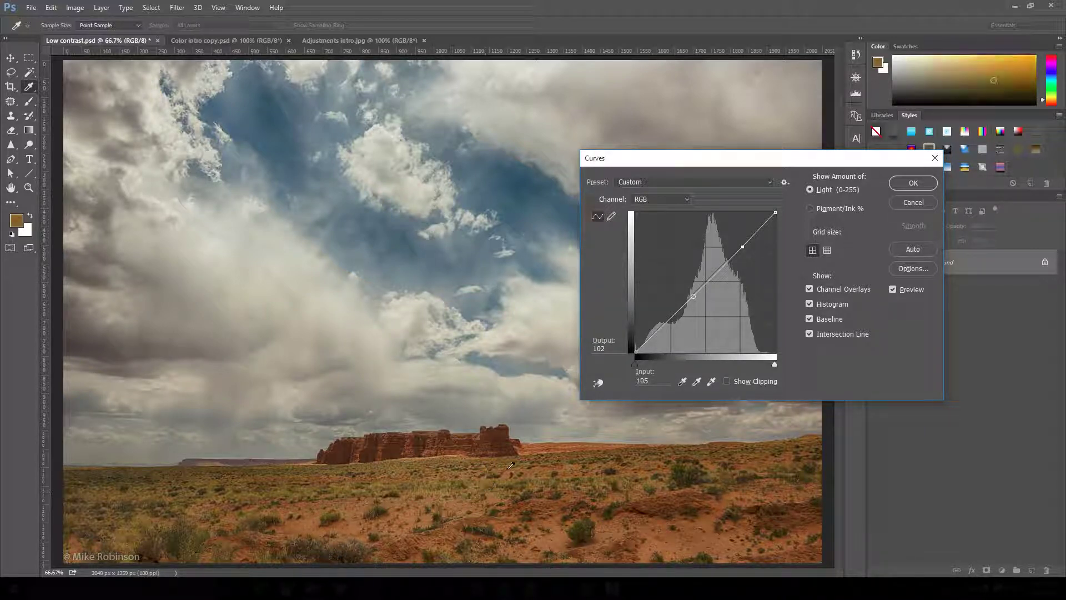
pyautogui.click(554, 503)
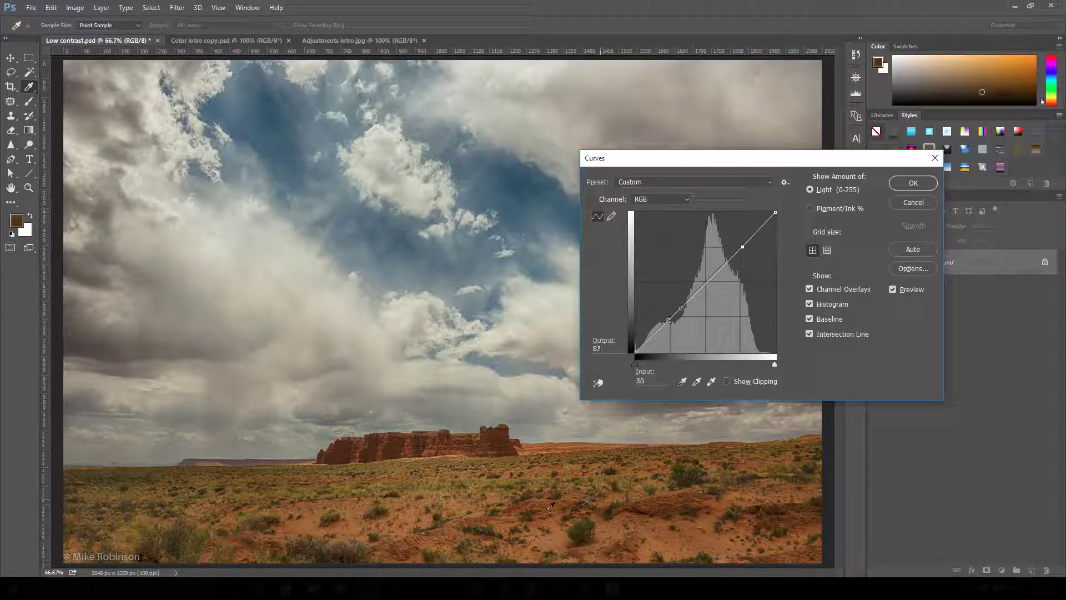
pyautogui.click(706, 282)
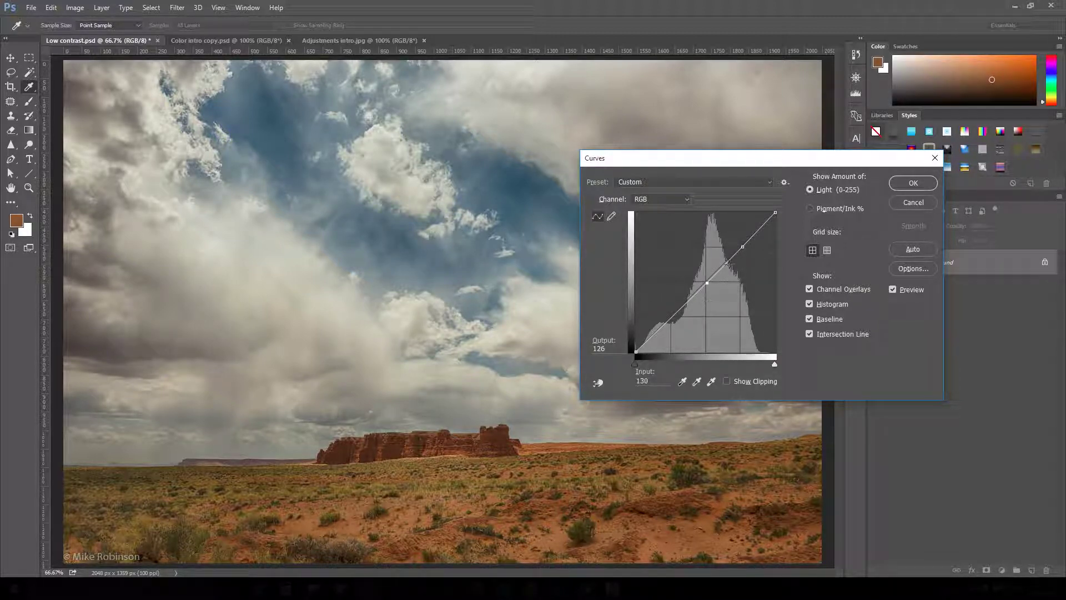
pyautogui.click(670, 321)
# Step: Try an S-curve with the shadow point at input 75, output 51 and the highlight point at input 176, output 196, and reset it
pyautogui.moveTo(743, 246)
pyautogui.mouseDown()
pyautogui.moveTo(742, 233)
pyautogui.moveTo(737, 241)
pyautogui.mouseUp()
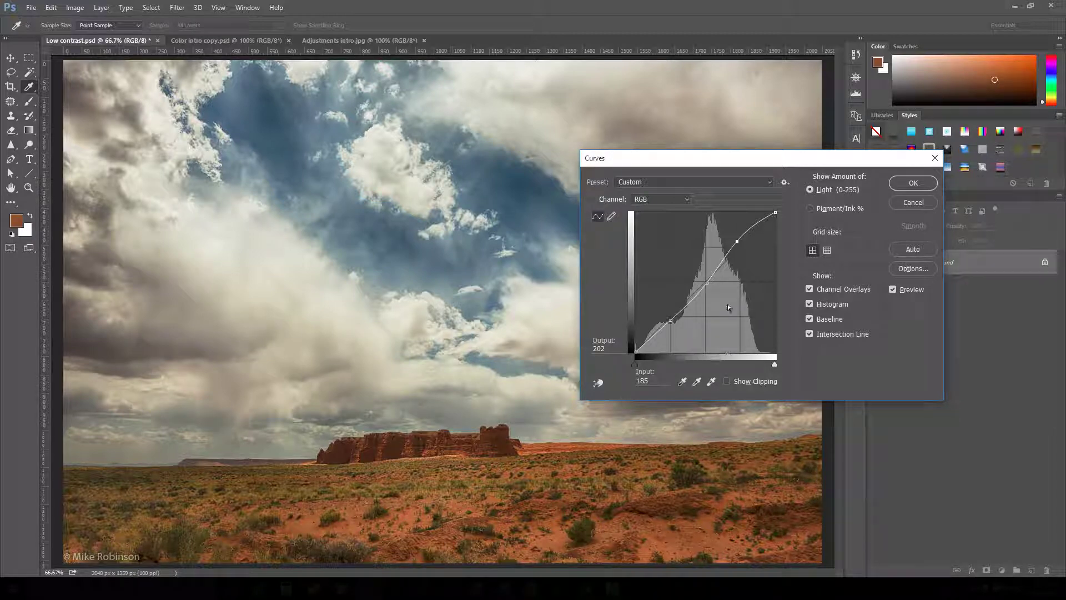
pyautogui.moveTo(741, 242)
pyautogui.mouseDown()
pyautogui.moveTo(731, 232)
pyautogui.moveTo(734, 244)
pyautogui.mouseUp()
pyautogui.moveTo(671, 322)
pyautogui.mouseDown()
pyautogui.moveTo(664, 315)
pyautogui.moveTo(676, 324)
pyautogui.mouseUp()
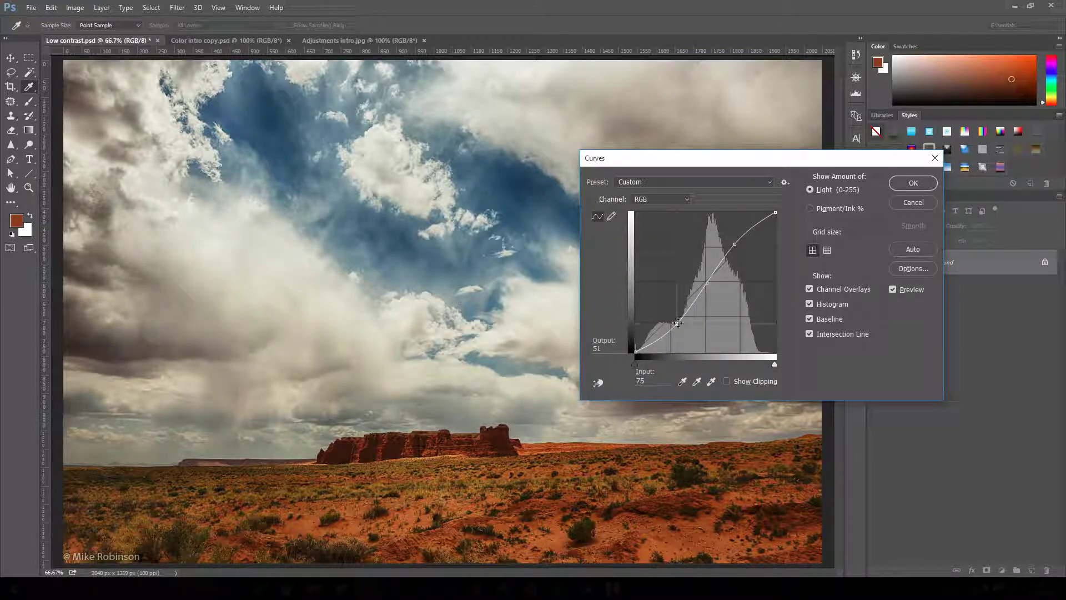
pyautogui.click(707, 283)
pyautogui.moveTo(735, 243); pyautogui.dragTo(732, 244)
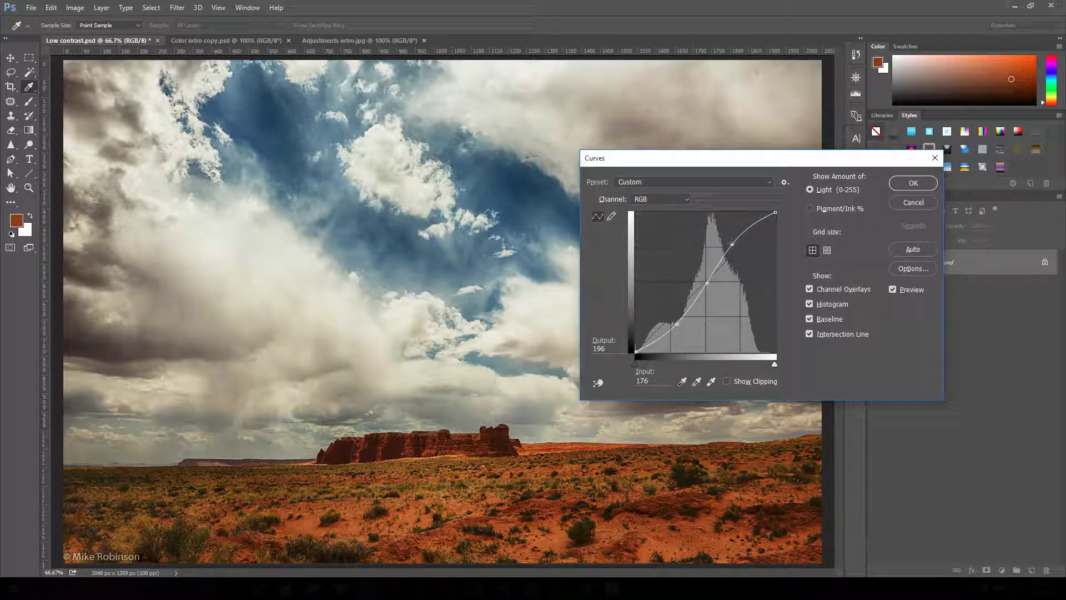
pyautogui.moveTo(714, 160); pyautogui.dragTo(657, 98)
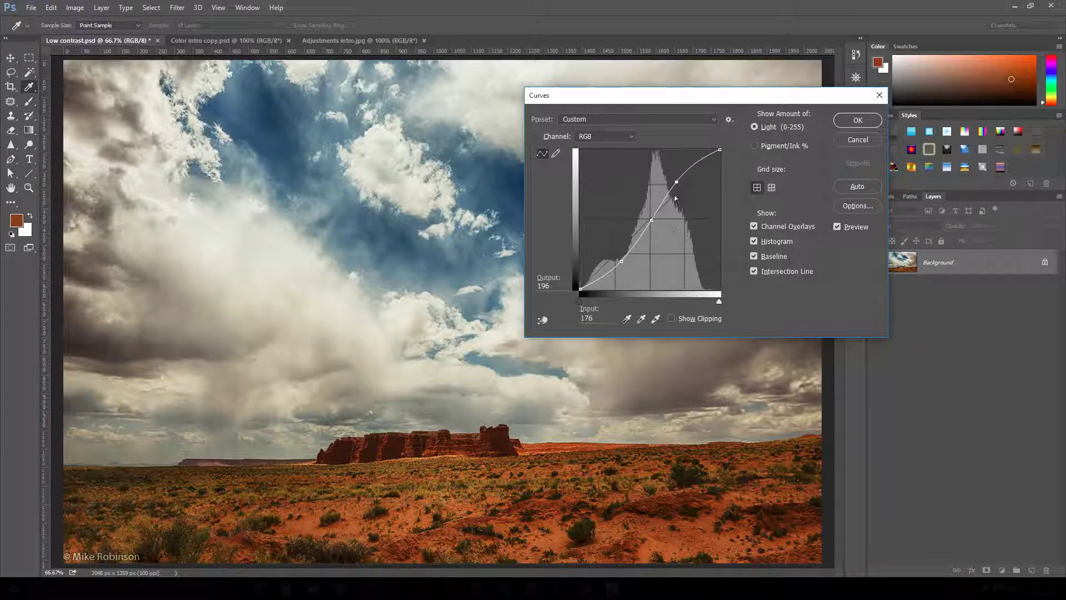
pyautogui.moveTo(682, 108); pyautogui.dragTo(787, 93)
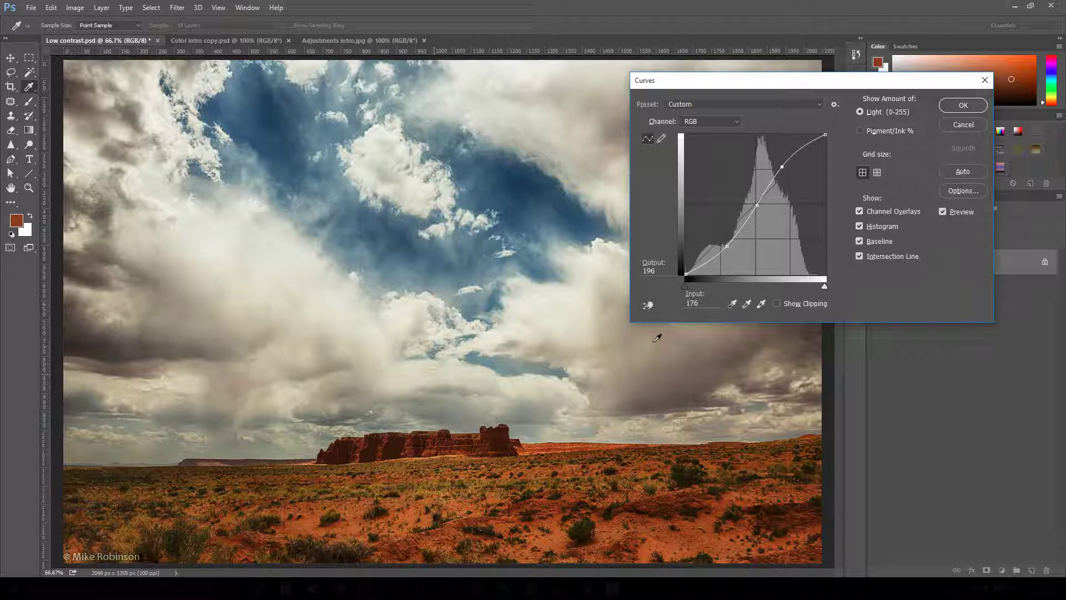
pyautogui.keyDown('alt'); pyautogui.click(961, 125); pyautogui.keyUp('alt')
# Step: Try the on-image adjustment on the clouds and points along the curve, including input and output 193 and 65, and undo them
pyautogui.click(647, 304)
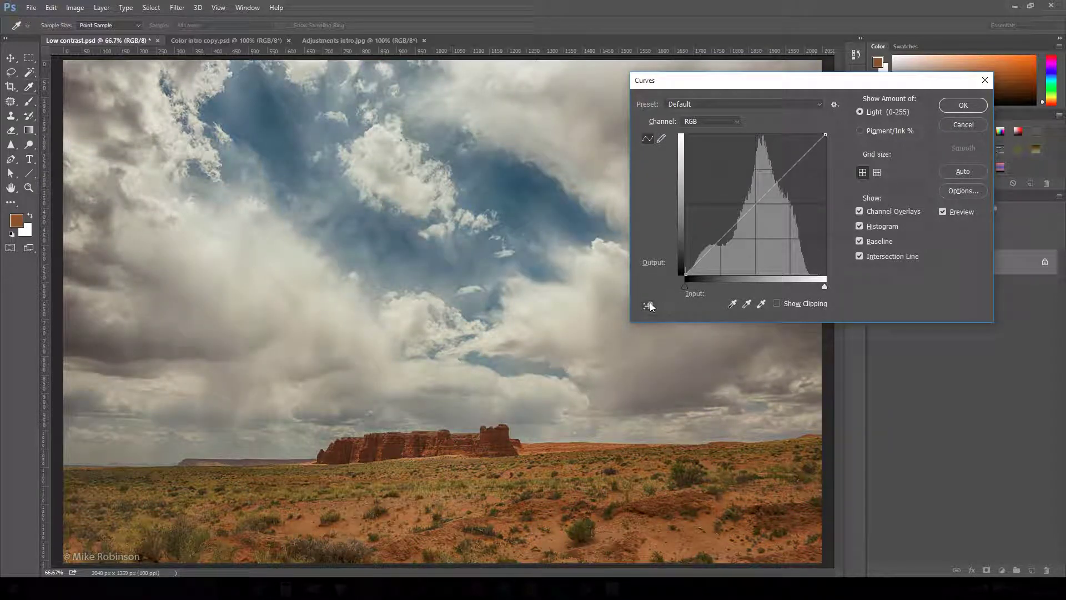
pyautogui.moveTo(396, 182); pyautogui.dragTo(404, 203)
pyautogui.keyDown('ctrl'); pyautogui.click(791, 184); pyautogui.keyUp('ctrl')
pyautogui.click(756, 202)
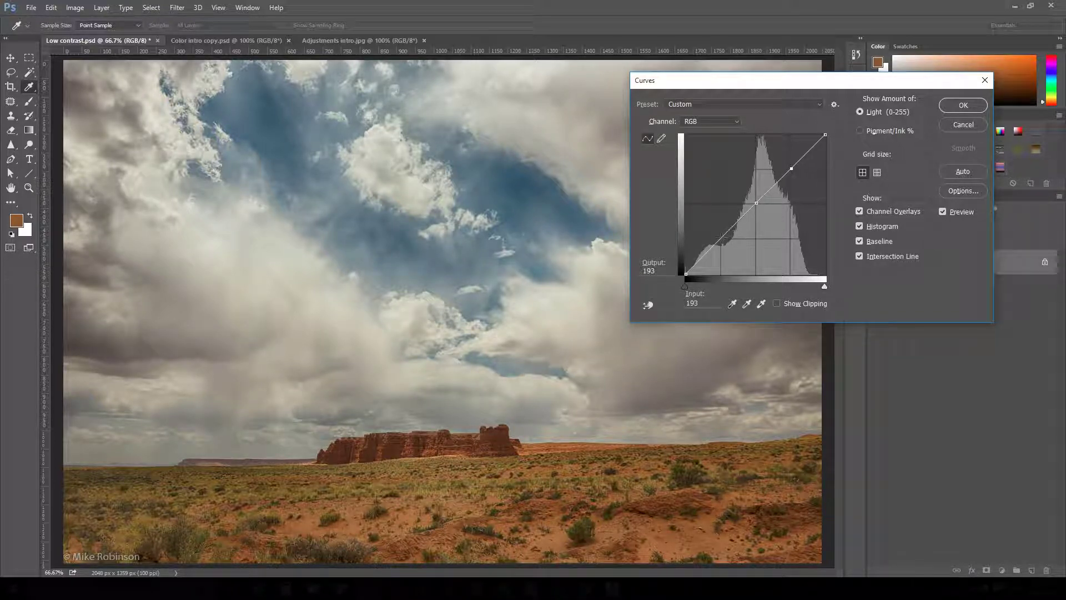
pyautogui.click(722, 238)
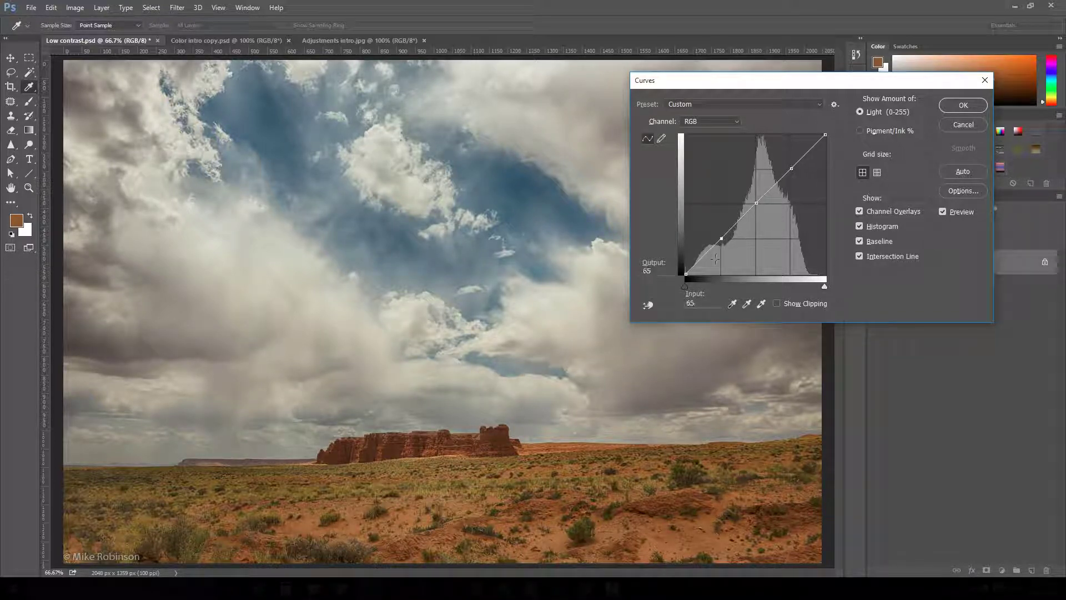
pyautogui.click(741, 219)
pyautogui.click(774, 186)
pyautogui.hotkey('ctrl', 'z')
# Step: Review the available curve channels and the list of contrast and colour presets
pyautogui.click(731, 124)
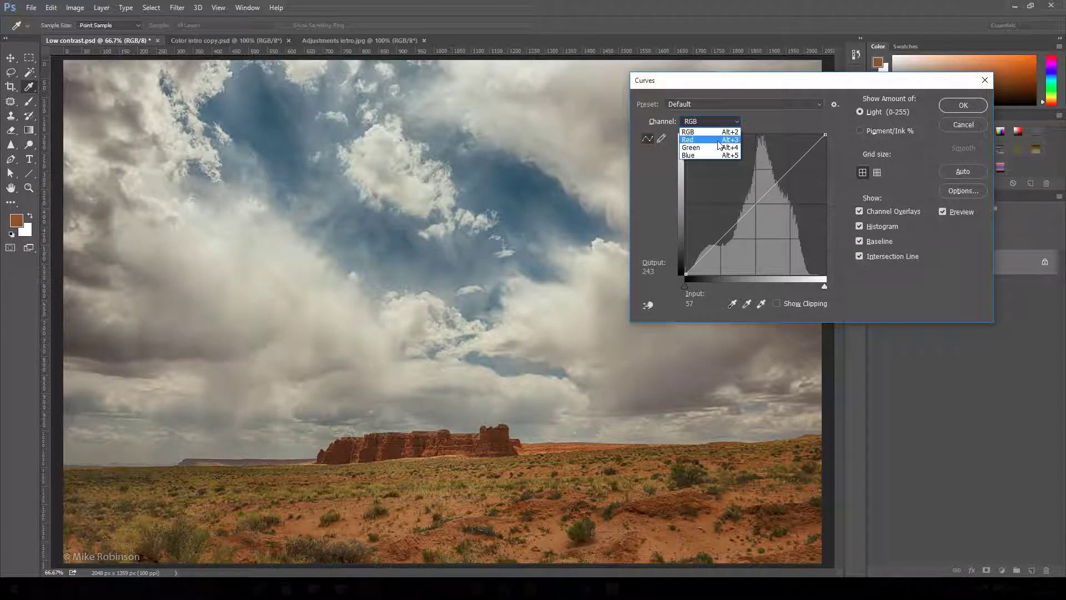
pyautogui.click(788, 111)
pyautogui.click(792, 105)
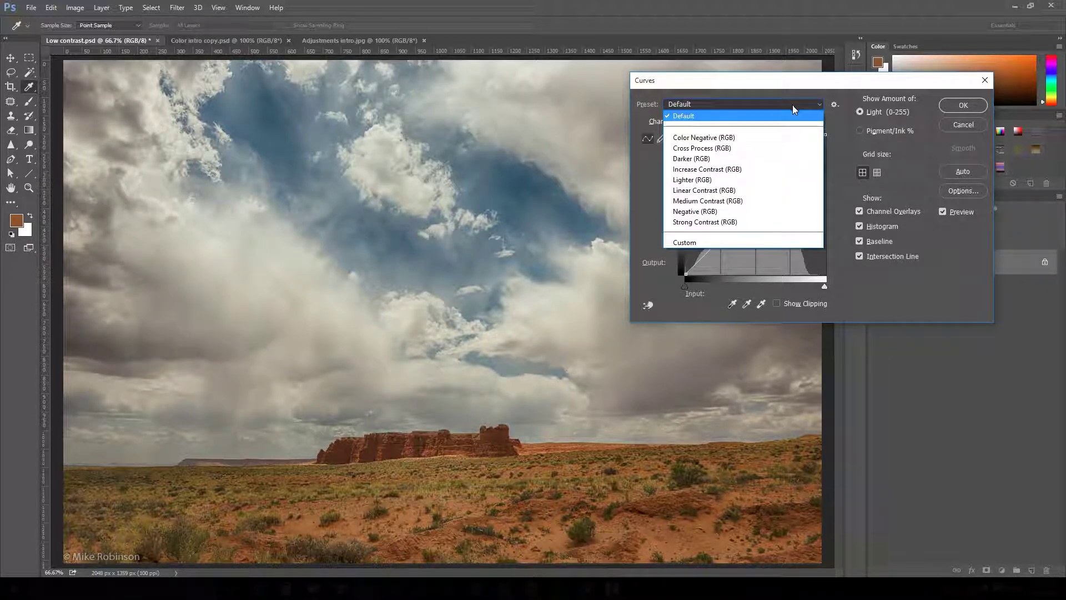
pyautogui.click(792, 105)
# Step: Try a red-channel S-curve with points at input 115, output 135; input 51, output 38; and input 162, output 223
pyautogui.click(711, 121)
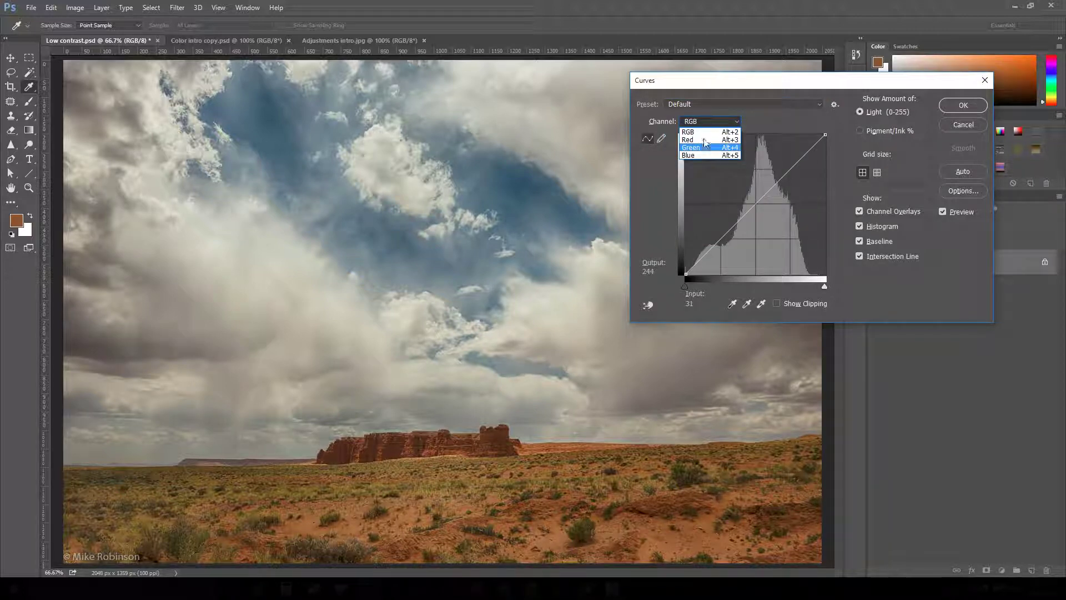
pyautogui.click(701, 139)
pyautogui.moveTo(753, 207); pyautogui.dragTo(749, 200)
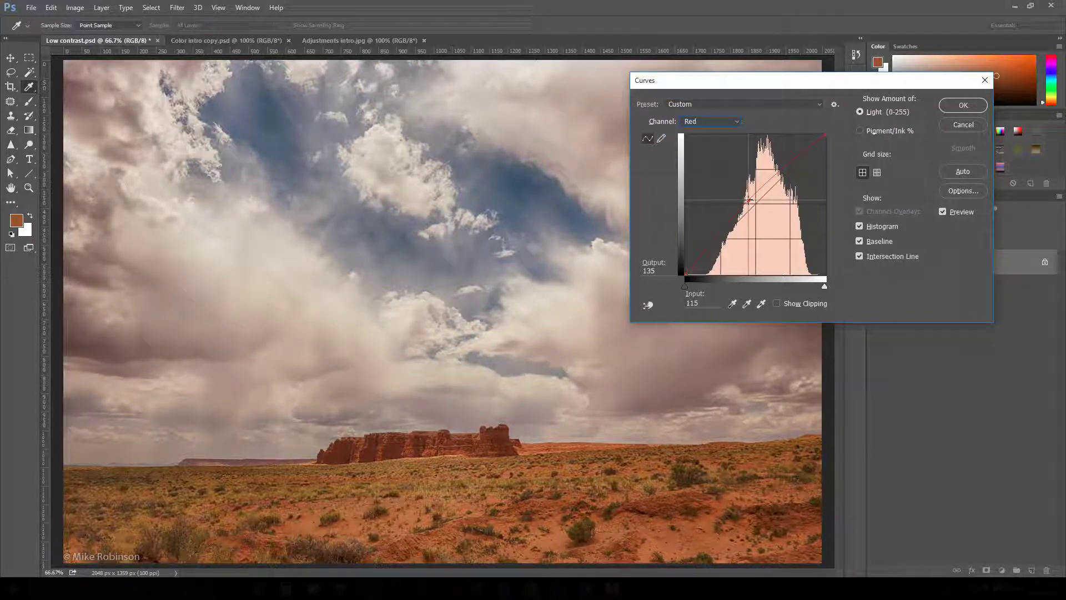
pyautogui.moveTo(713, 248); pyautogui.dragTo(714, 254)
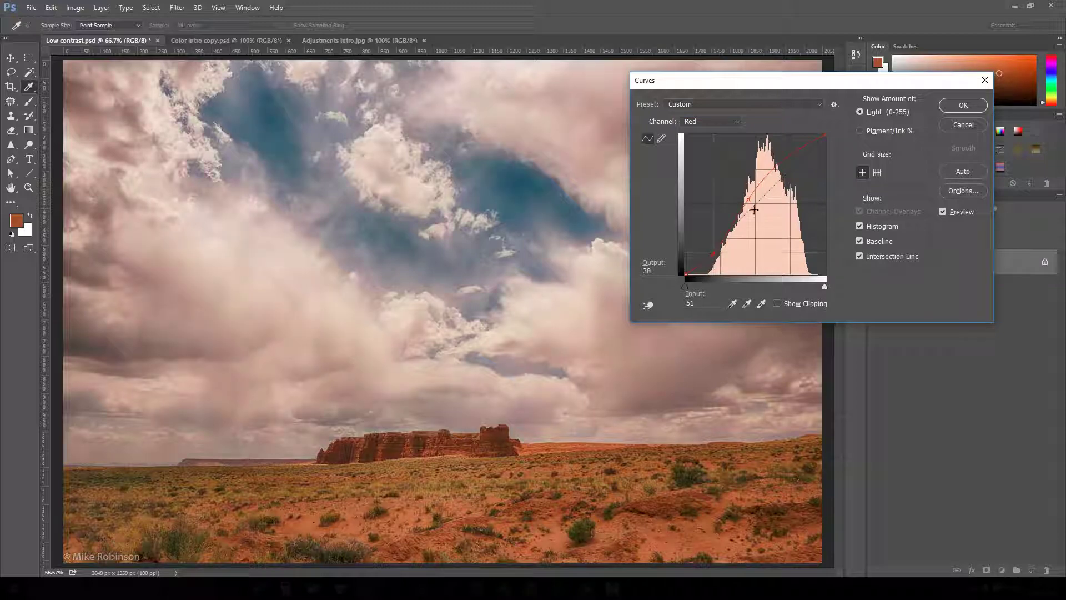
pyautogui.moveTo(781, 173); pyautogui.dragTo(775, 151)
# Step: Try raising the green channel's midtones to input 110, output 134, and reset all the curve changes
pyautogui.click(711, 121)
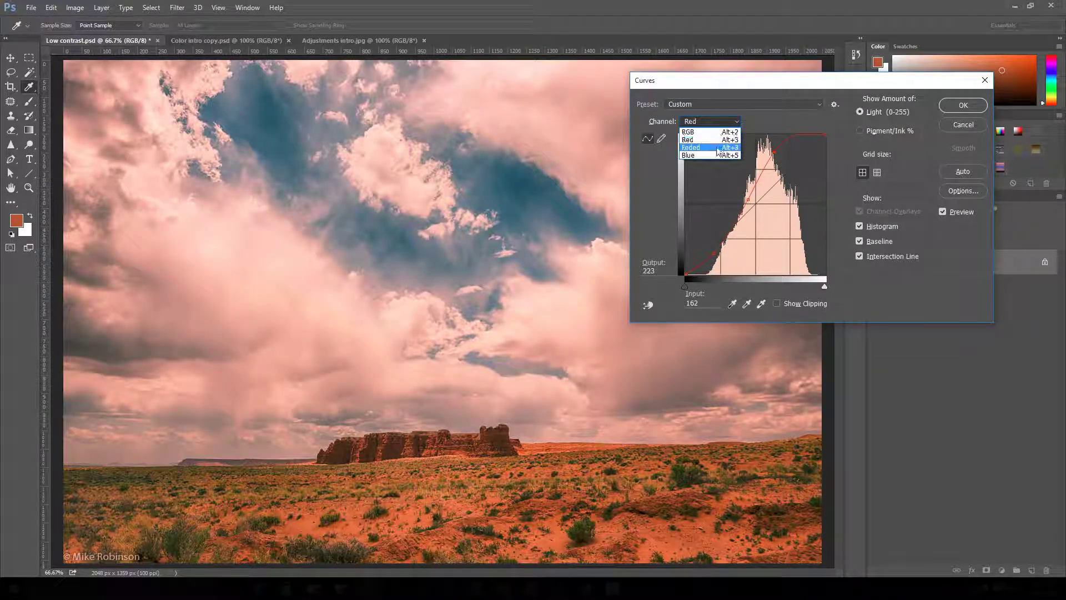
pyautogui.click(717, 147)
pyautogui.moveTo(754, 212); pyautogui.dragTo(745, 200)
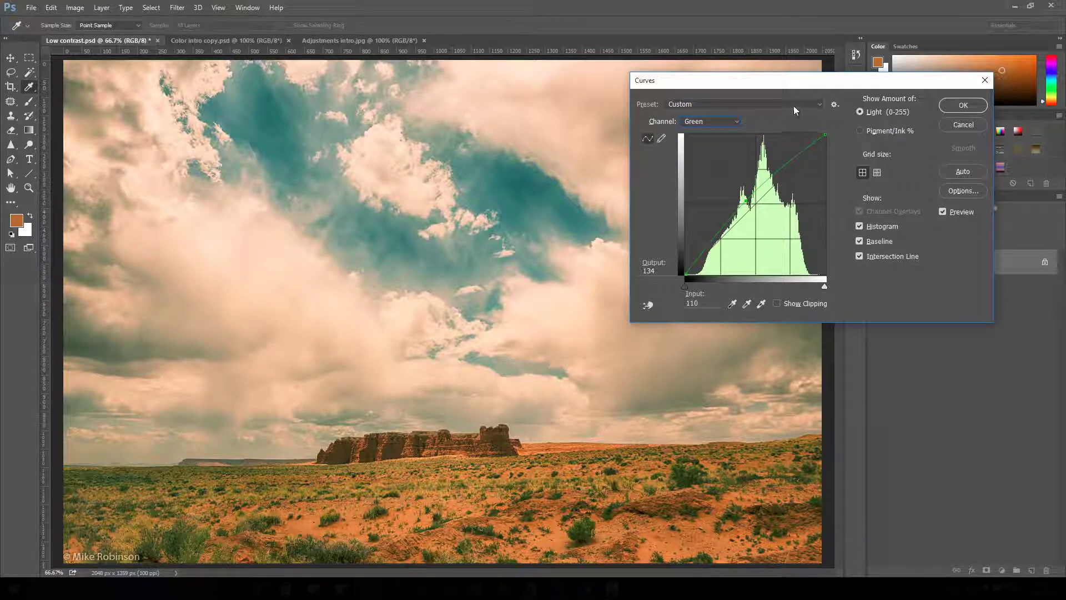
pyautogui.moveTo(794, 81); pyautogui.dragTo(467, 119)
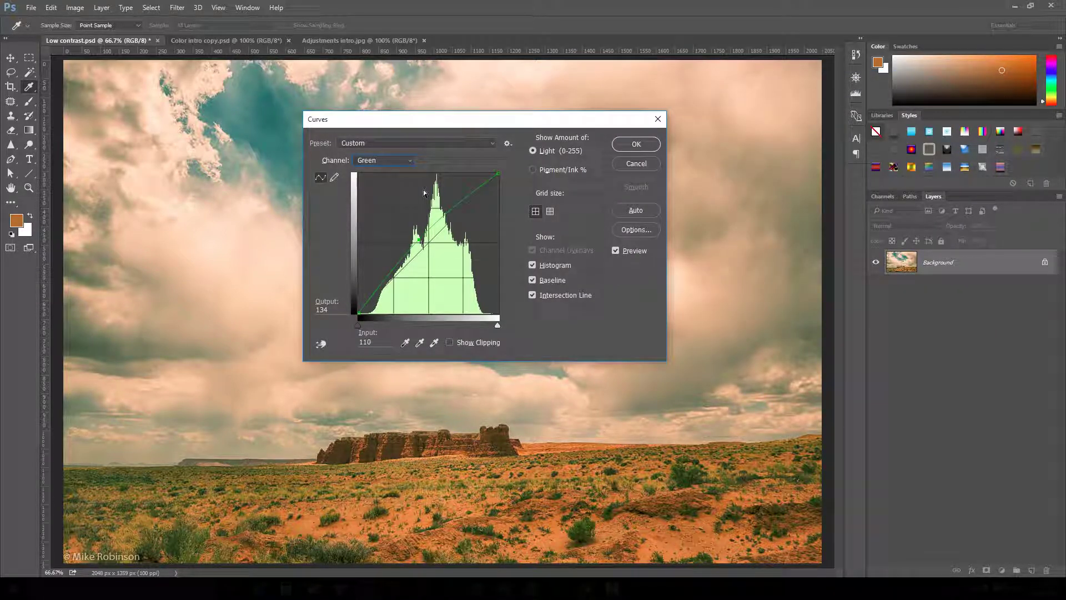
pyautogui.keyDown('alt'); pyautogui.click(644, 162); pyautogui.keyUp('alt')
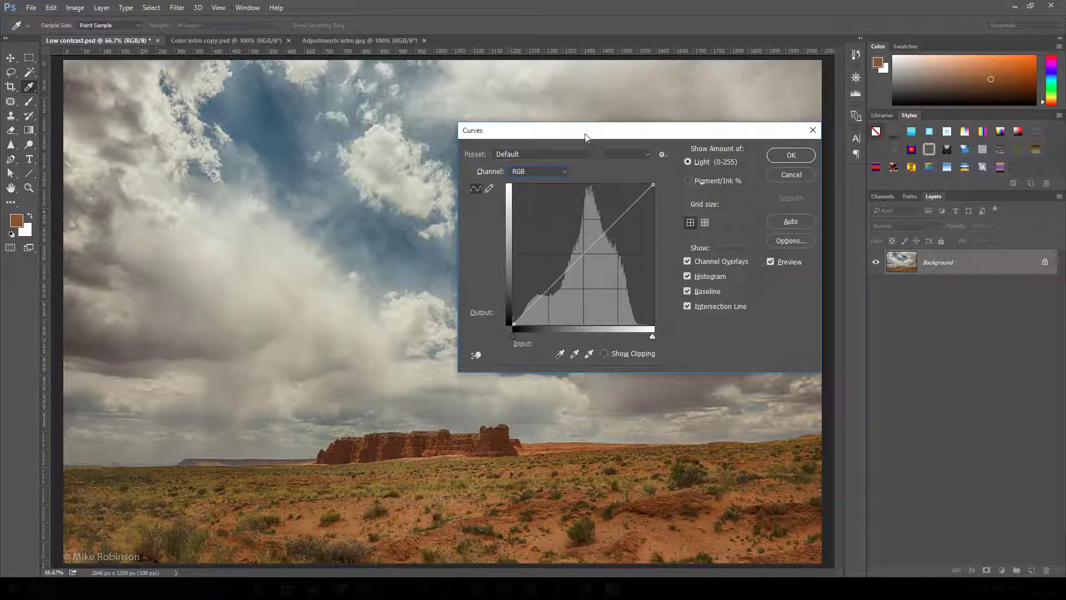
# Step: Move the Curves dialog over the upper sky and raise the RGB curve's midtones to input 116, output 134
pyautogui.moveTo(586, 131); pyautogui.dragTo(546, 123)
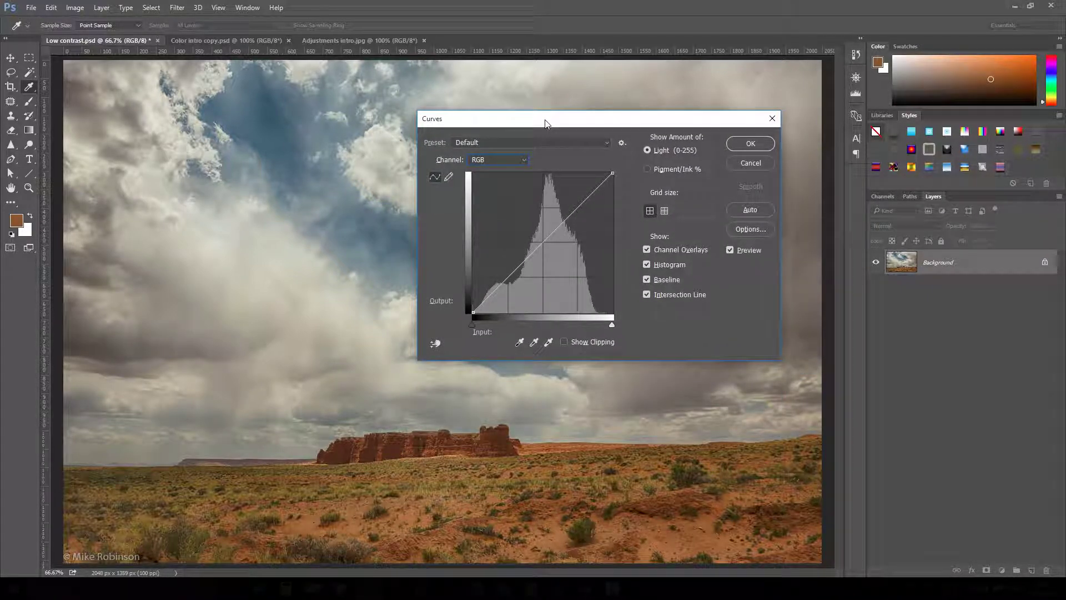
pyautogui.moveTo(546, 124); pyautogui.dragTo(595, 99)
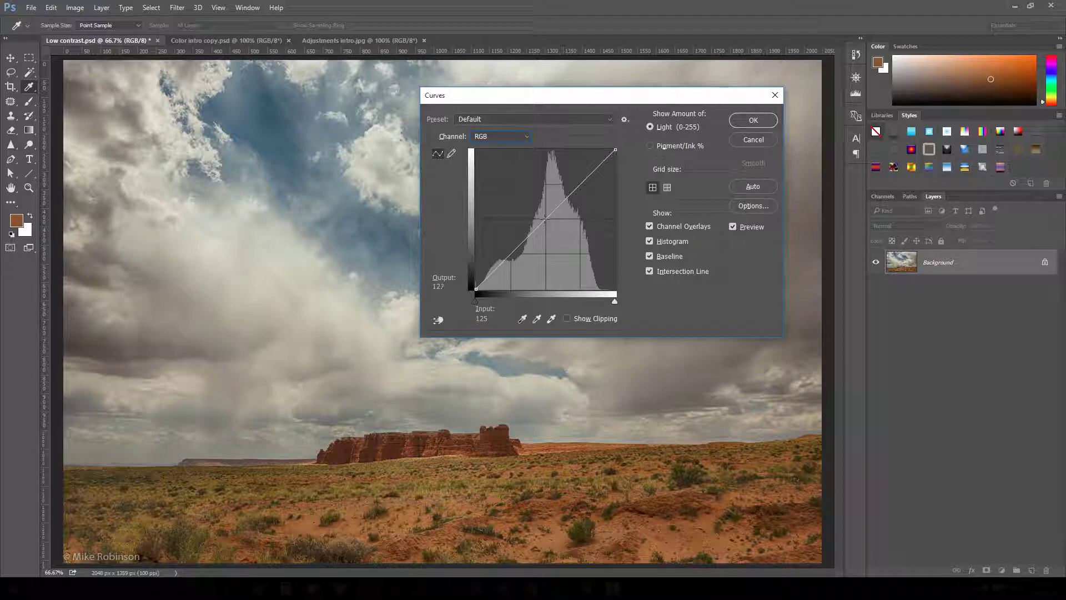
pyautogui.moveTo(545, 218)
pyautogui.mouseDown()
pyautogui.moveTo(551, 230)
pyautogui.moveTo(540, 215)
pyautogui.mouseUp()
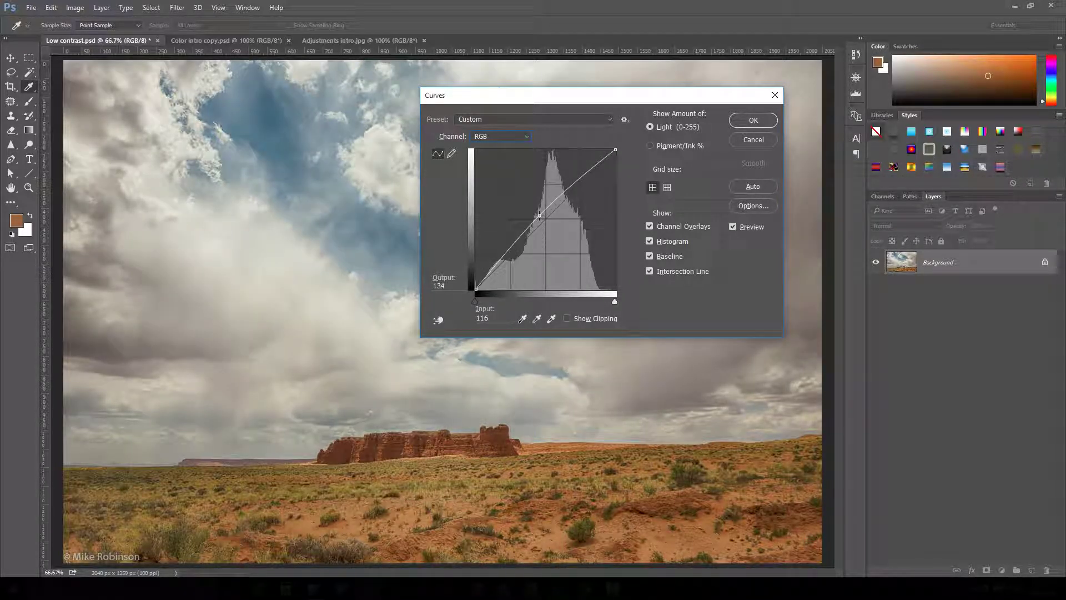